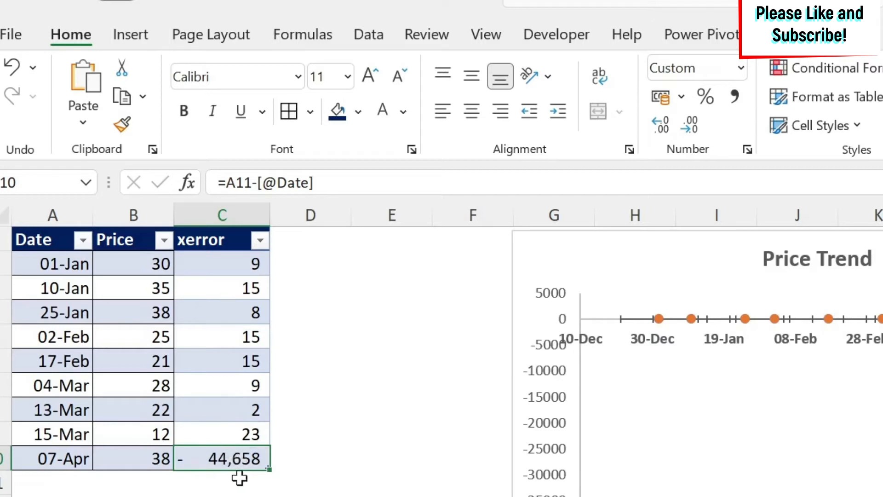
click(240, 264)
click(230, 179)
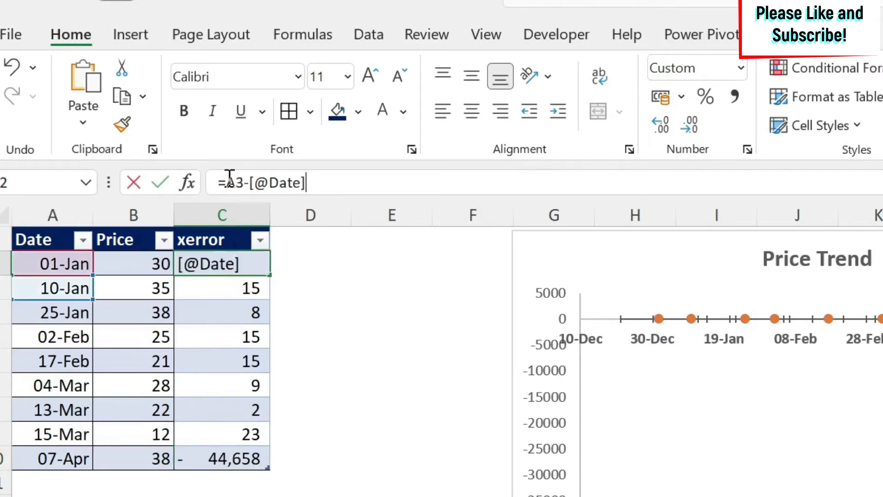
text(if()
click(352, 181)
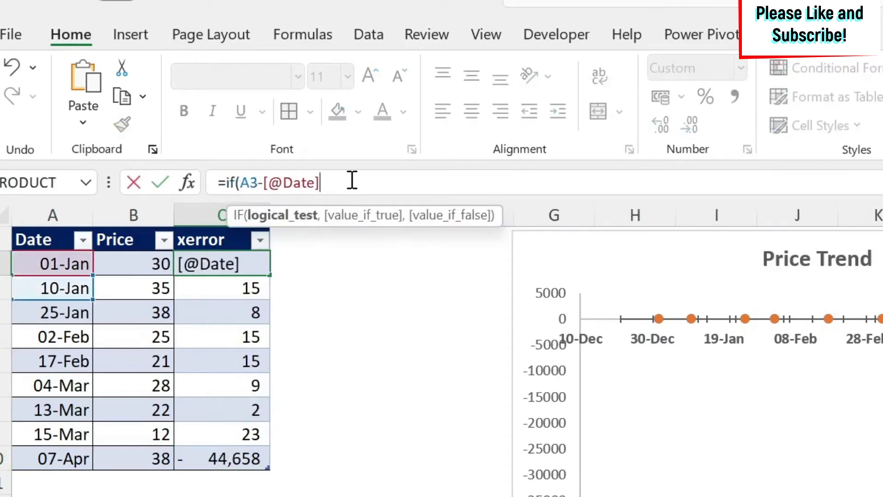
text(<0,)
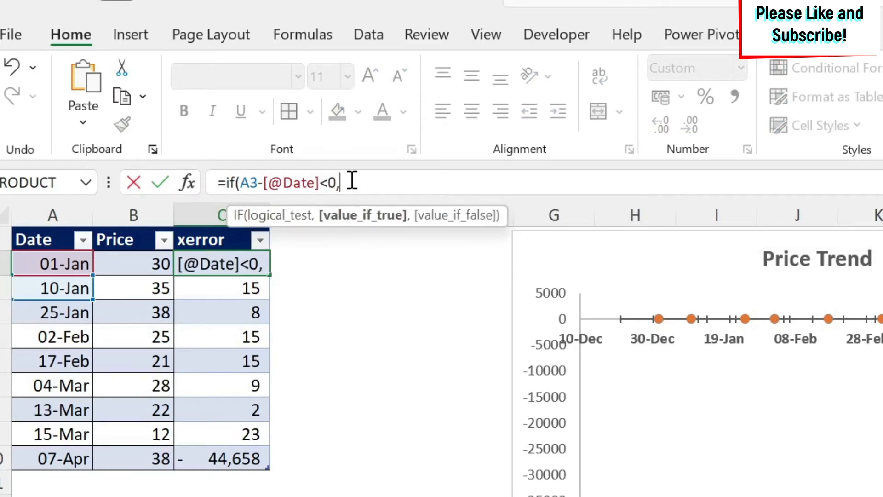
text("",)
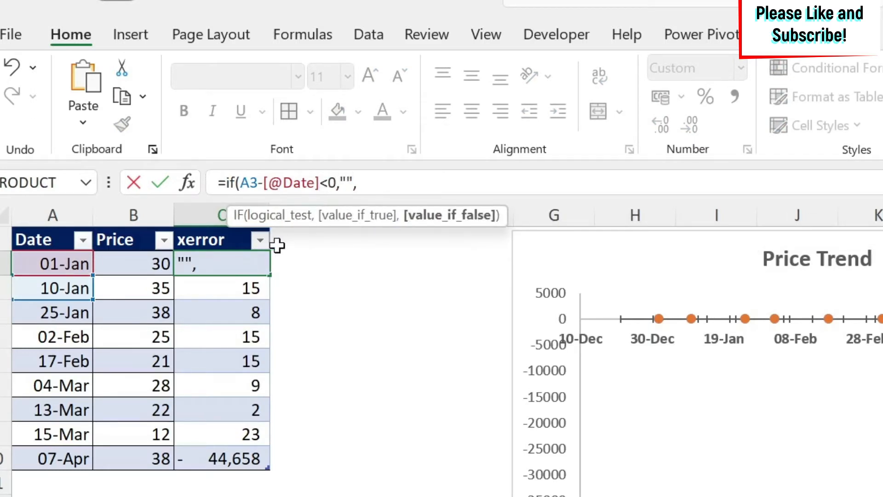
click(44, 286)
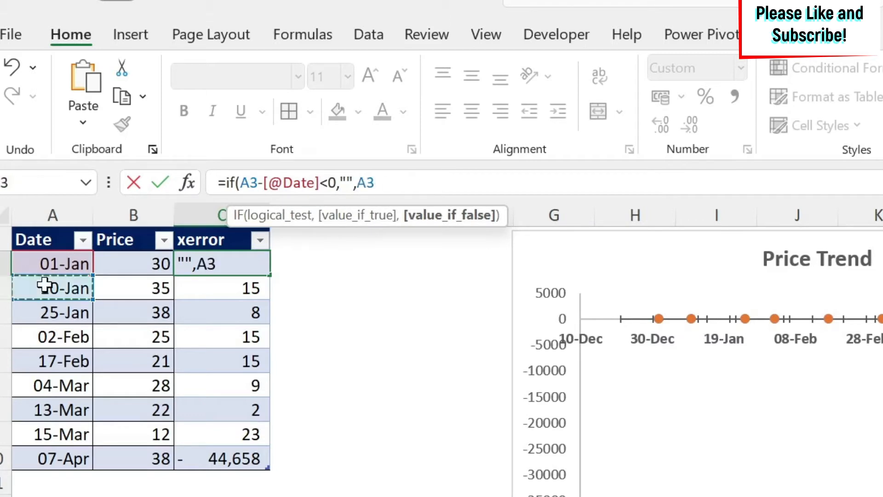
text(-)
click(57, 264)
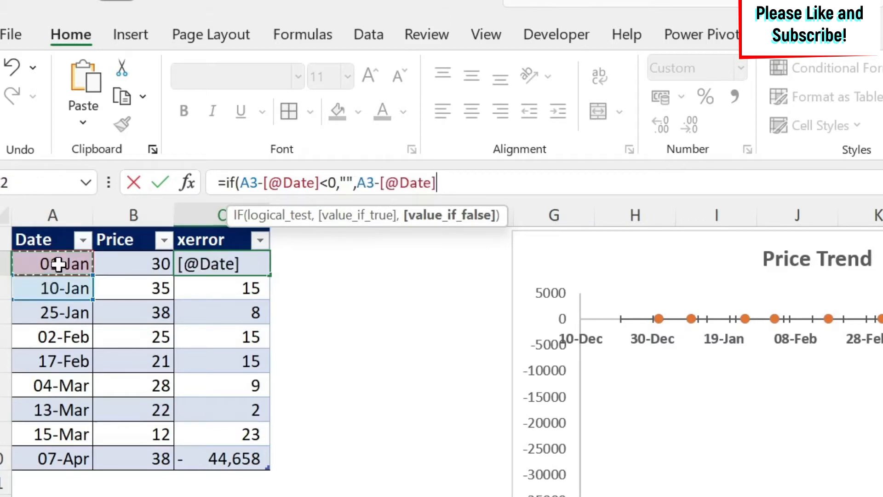
text())
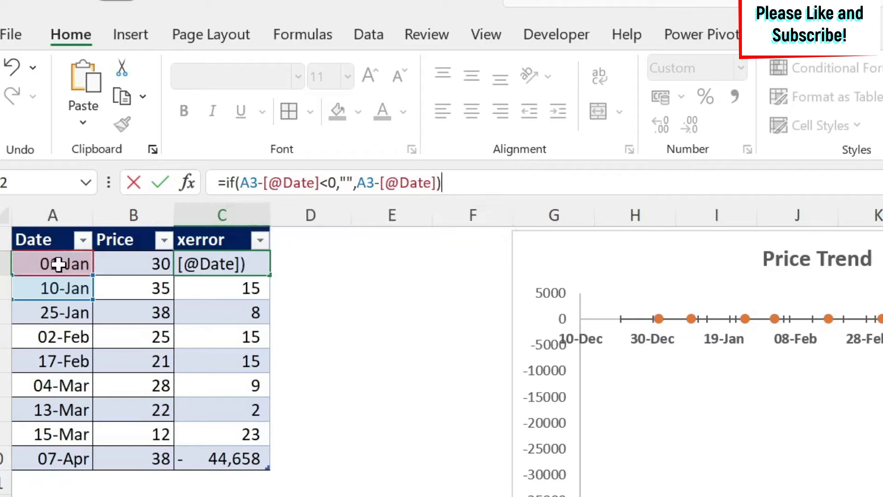
key(Return)
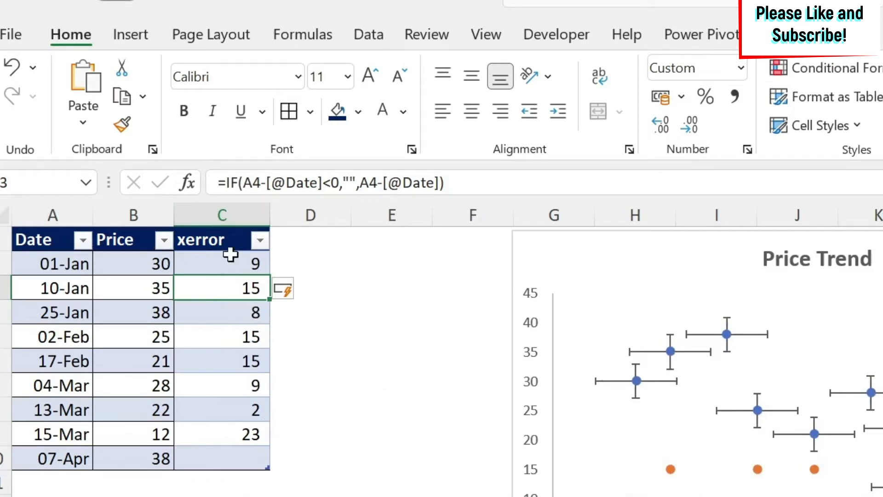
Remove the xerror series from the Price Trend chart's data source.
click(818, 339)
right_click(816, 341)
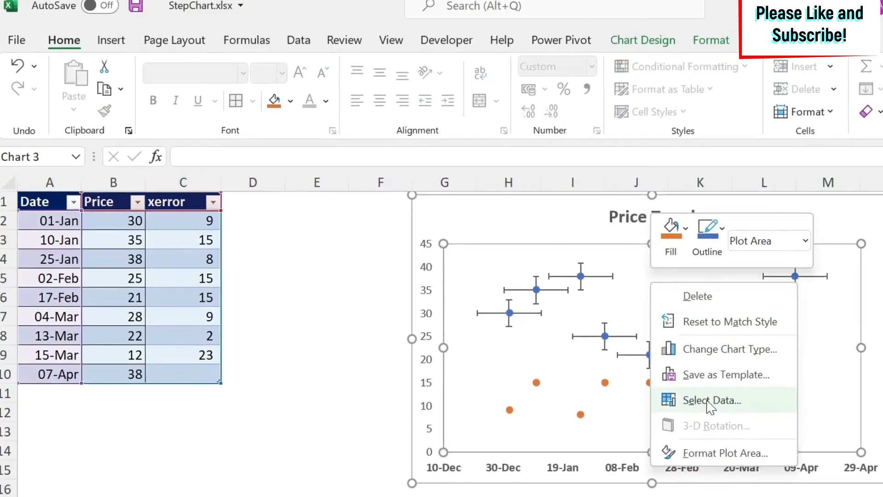
click(711, 401)
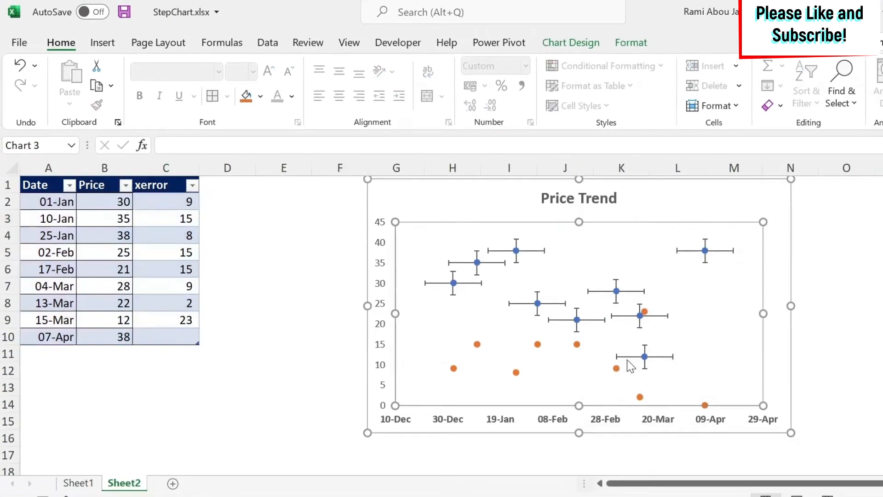
click(443, 227)
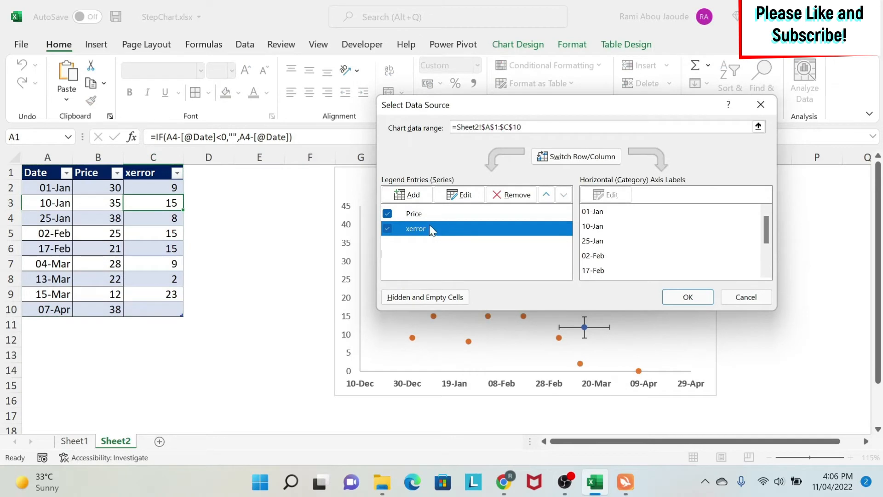
click(513, 195)
click(687, 295)
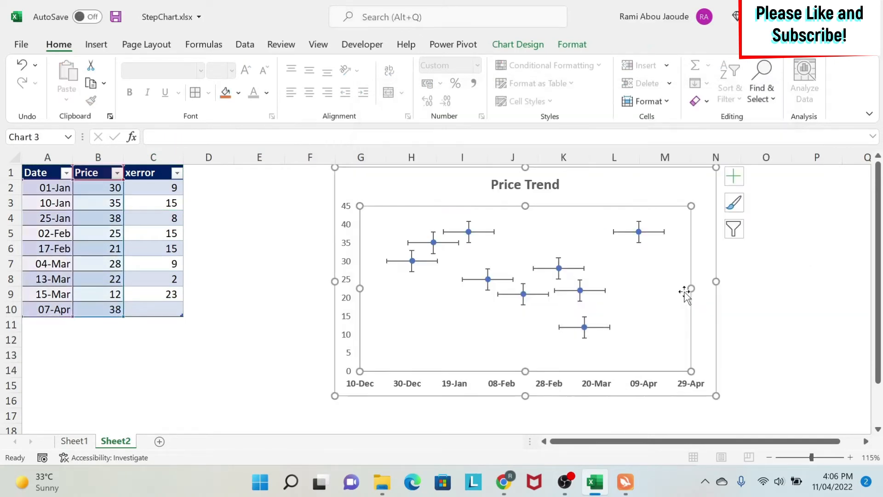
click(260, 290)
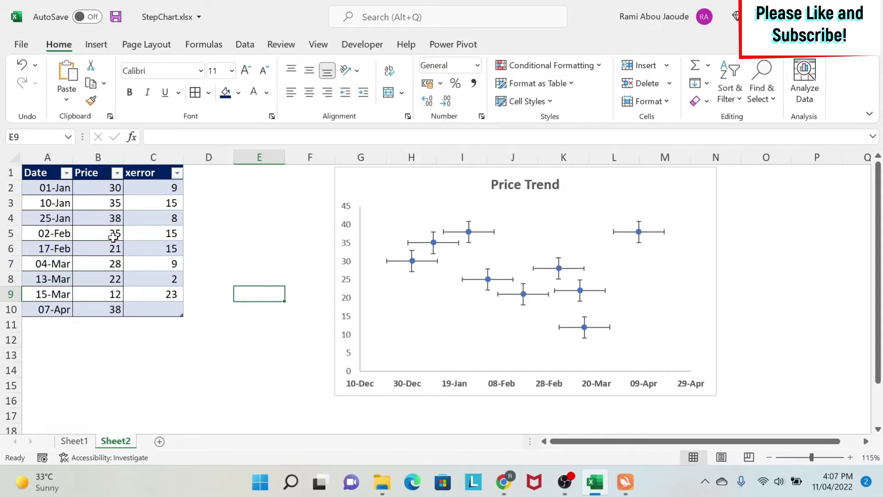
Add a new table column with the header yerror in cell D1.
click(195, 178)
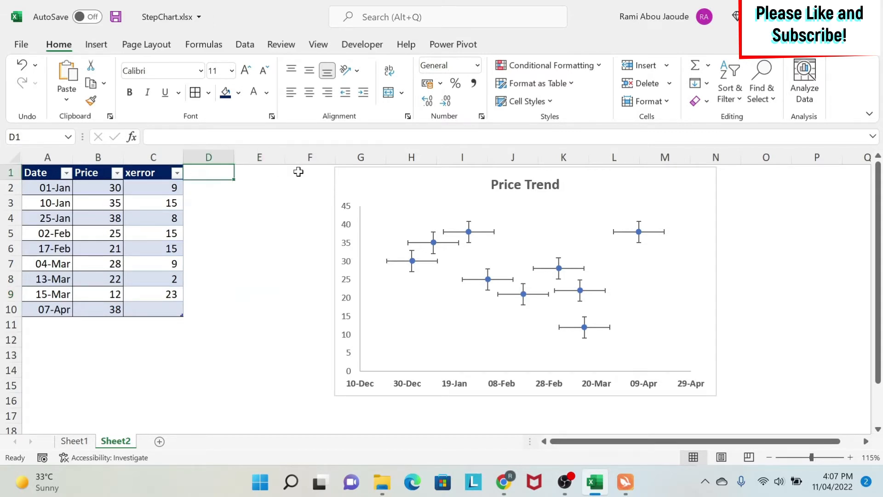
text(yerror)
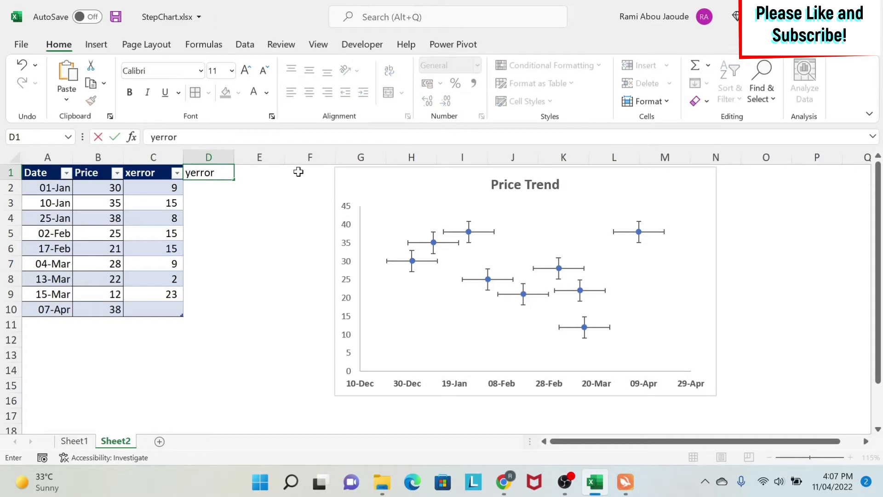
key(Return)
key(Return)
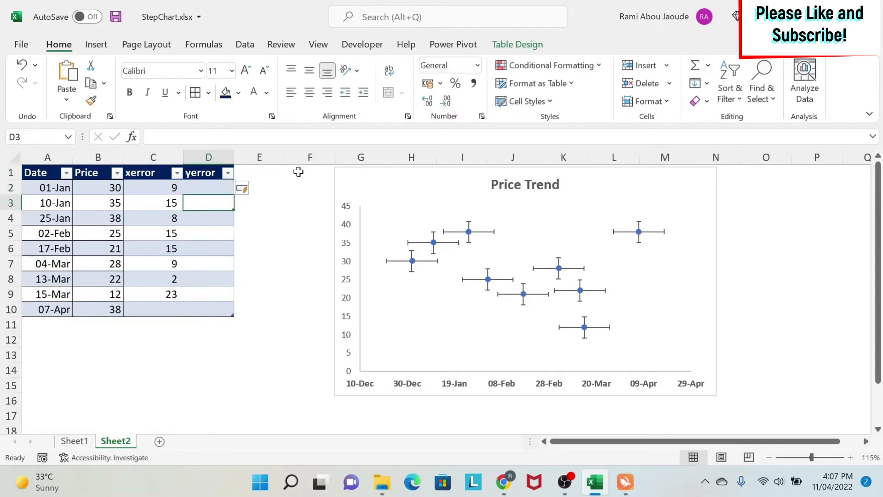
text(=)
key(Left)
key(Left)
text(-)
key(Left)
key(Left)
key(Return)
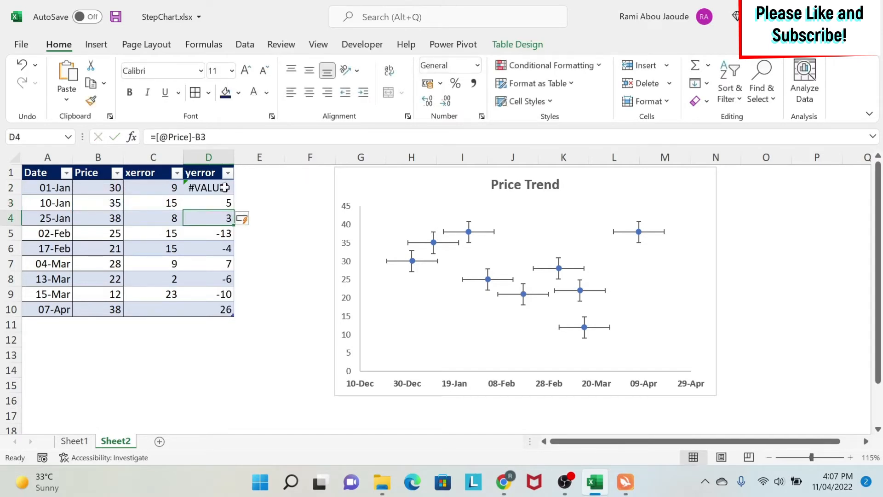
click(225, 188)
key(Delete)
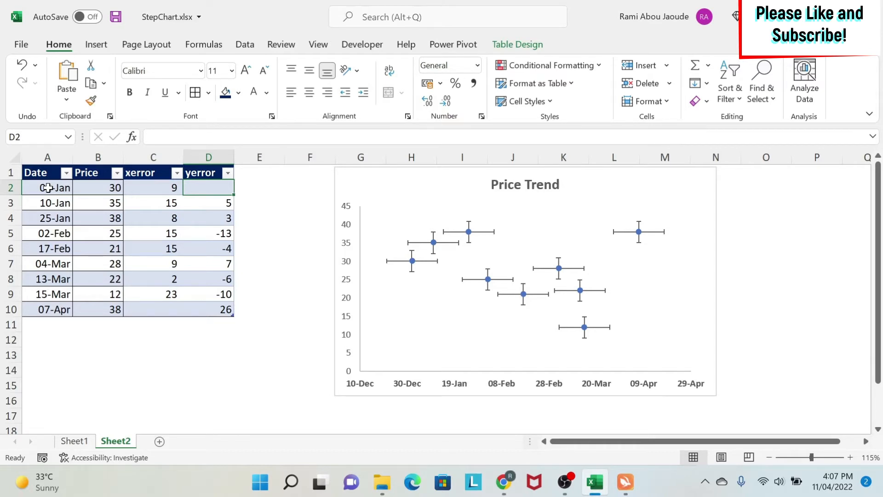
Enter the date 1 Jan 2022 in cell D12 and format it as a number with comma style.
click(193, 340)
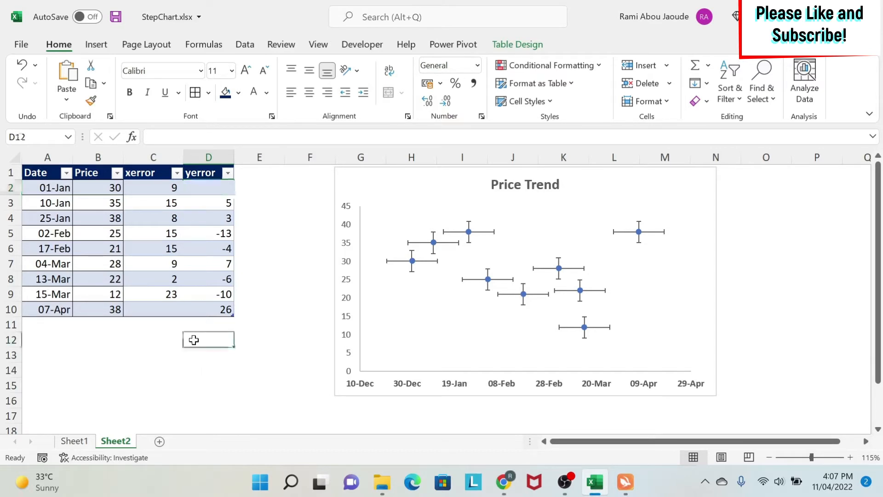
text(1)
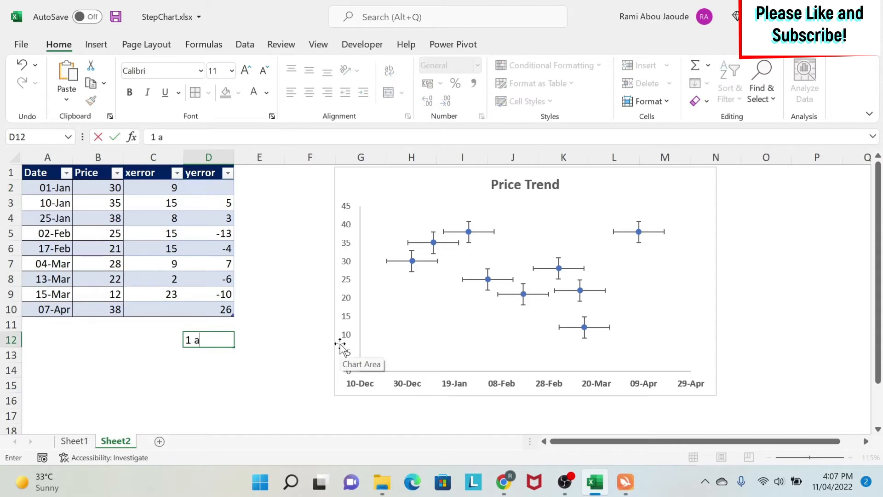
text( jan 2022)
key(Return)
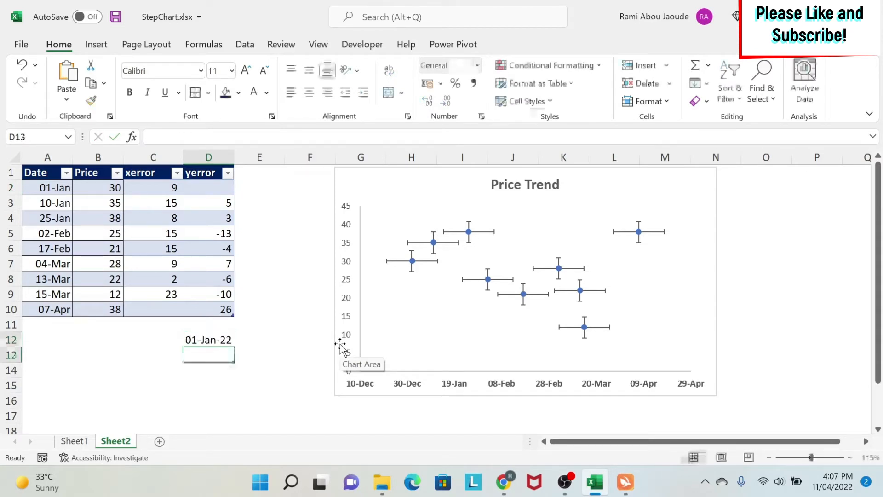
click(208, 340)
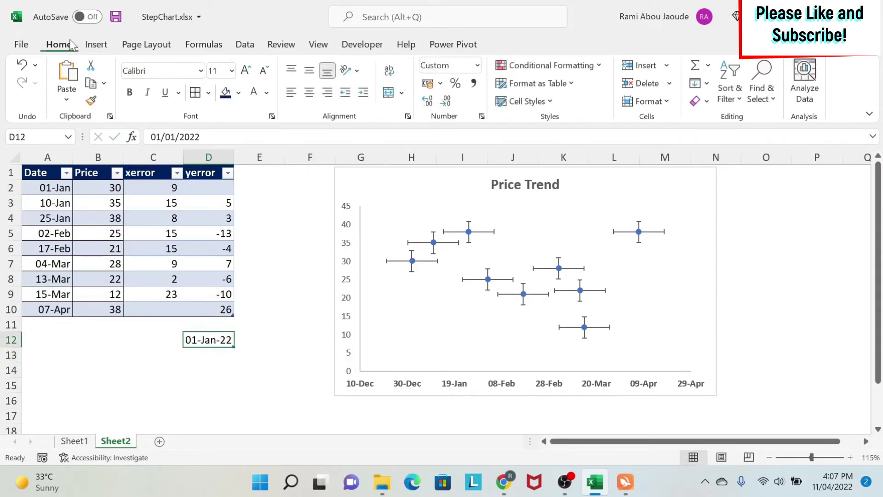
click(471, 86)
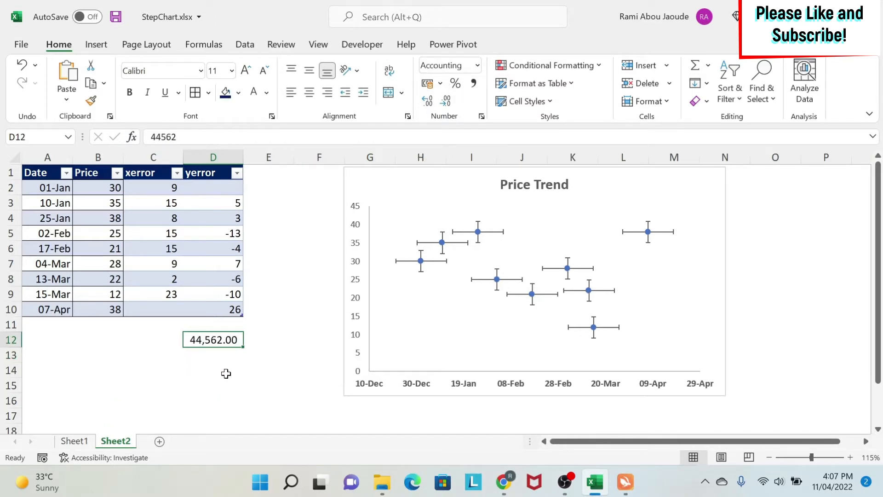
Set the chart's horizontal axis minimum bound to 44562 and delete the helper value in cell D12.
click(427, 389)
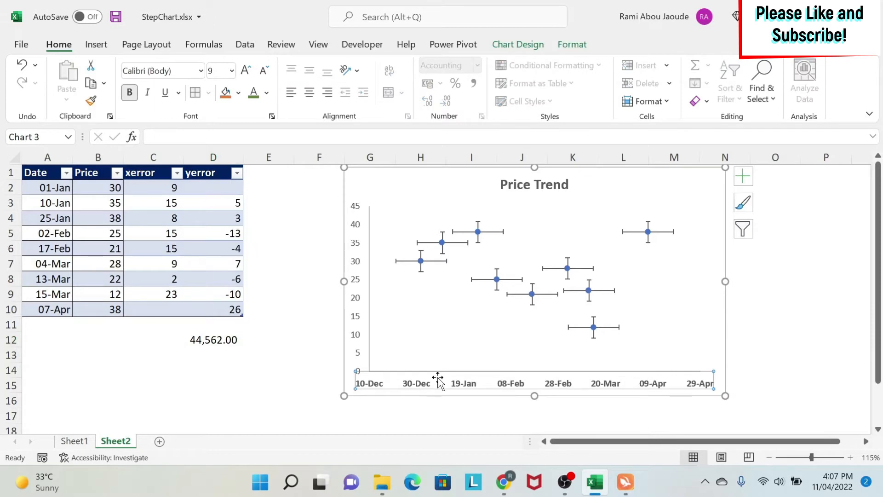
right_click(428, 386)
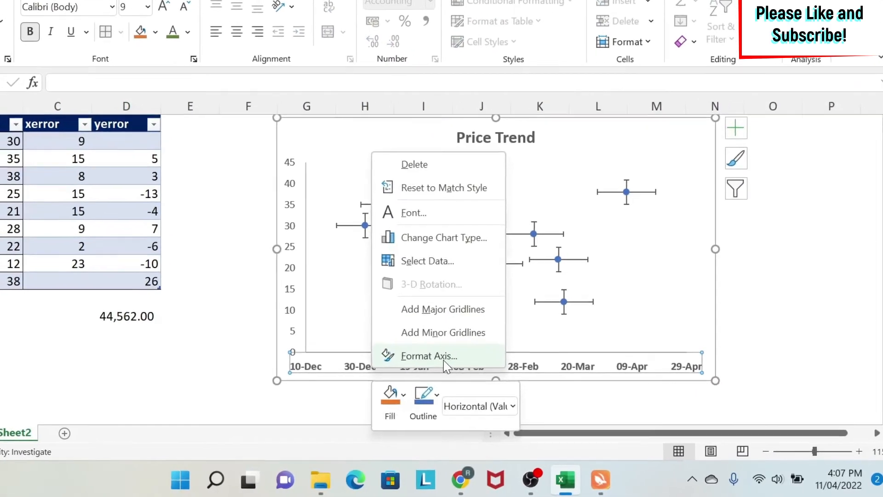
click(444, 367)
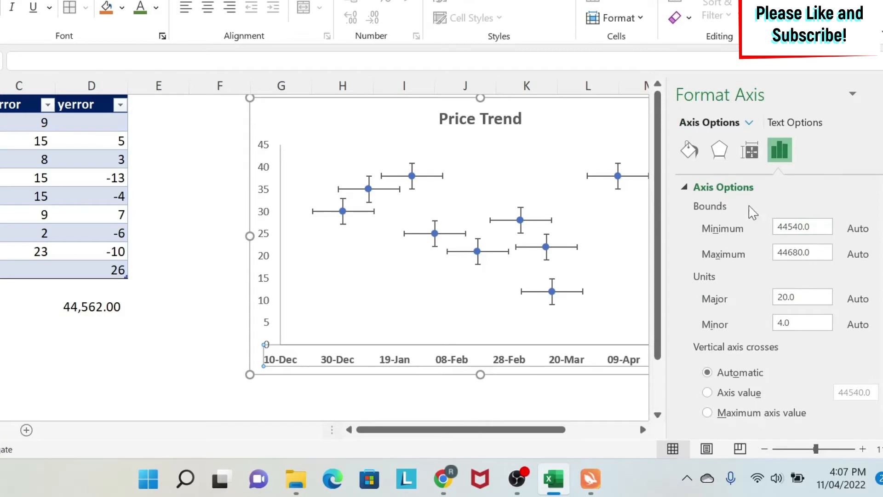
double_click(817, 226)
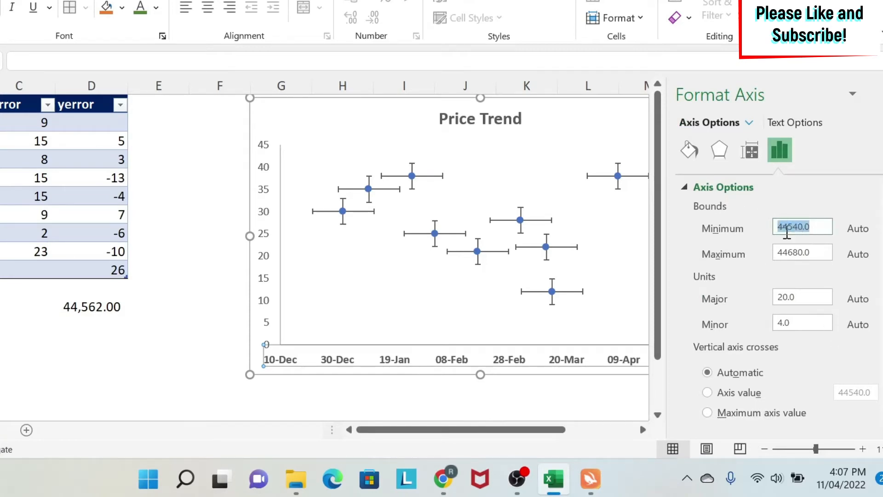
text(44)
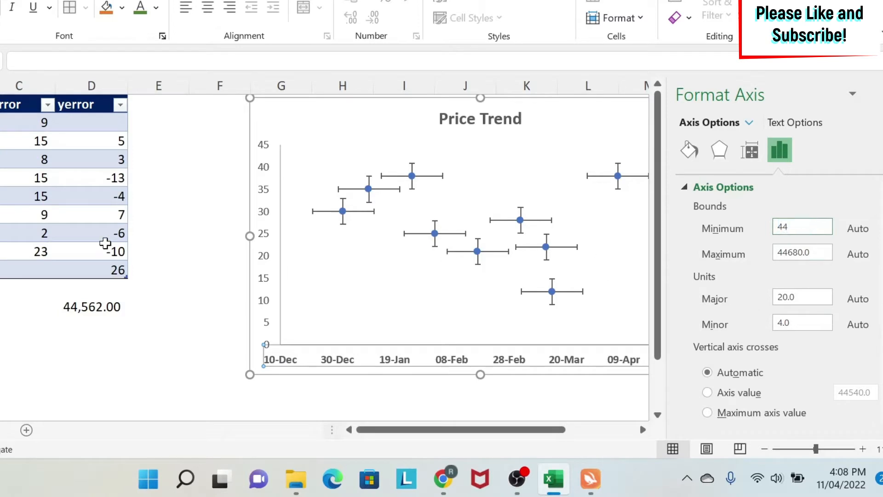
text(562)
key(Return)
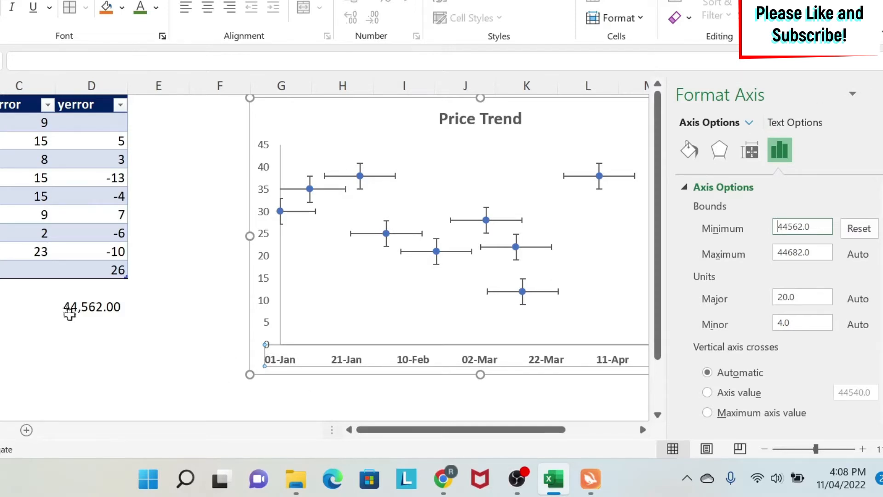
click(87, 307)
key(Delete)
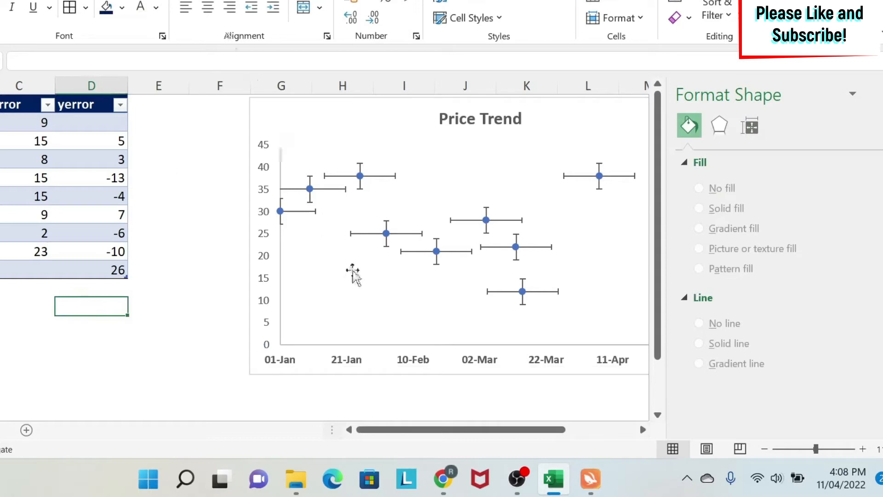
Set the horizontal error bars of the Price series to the Plus direction with no cap.
click(307, 212)
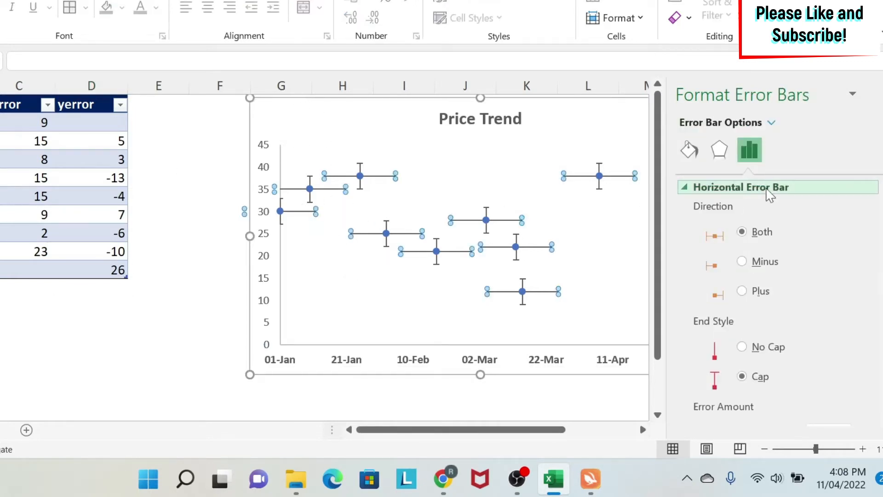
click(771, 124)
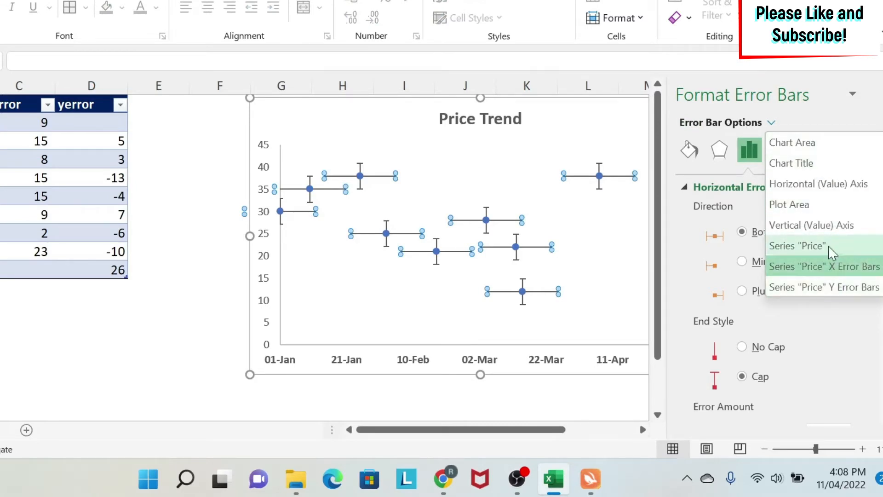
click(825, 271)
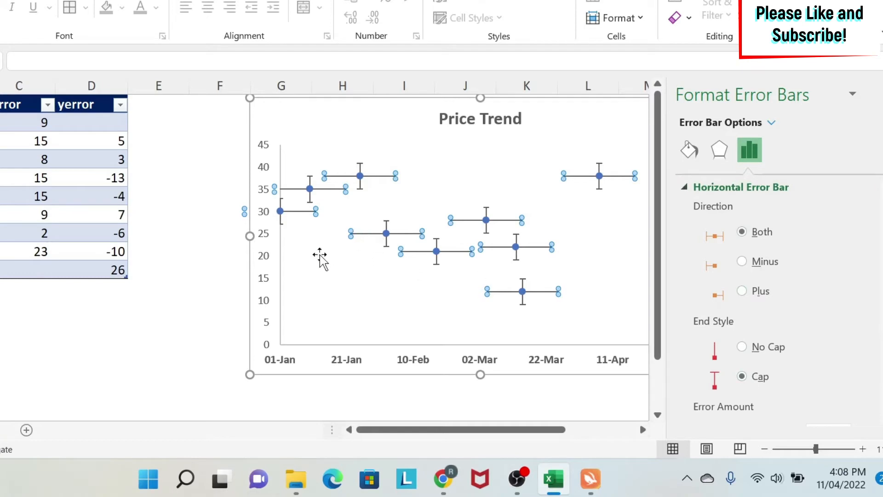
click(177, 246)
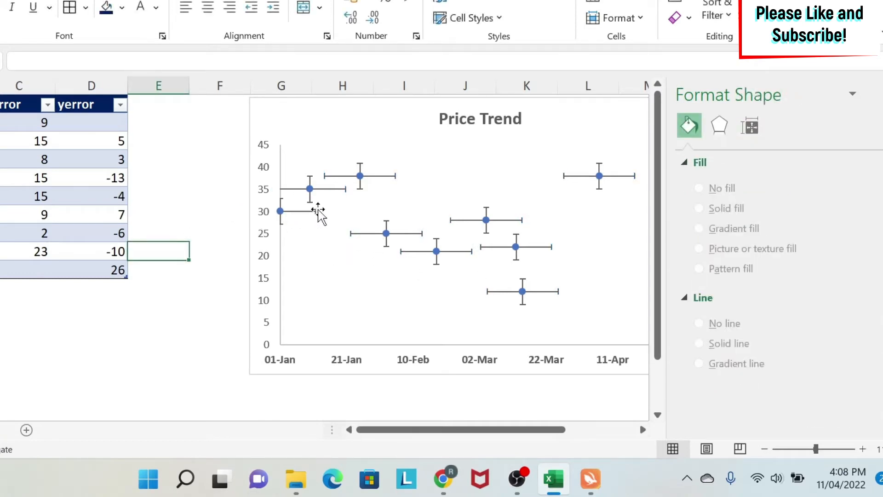
click(281, 214)
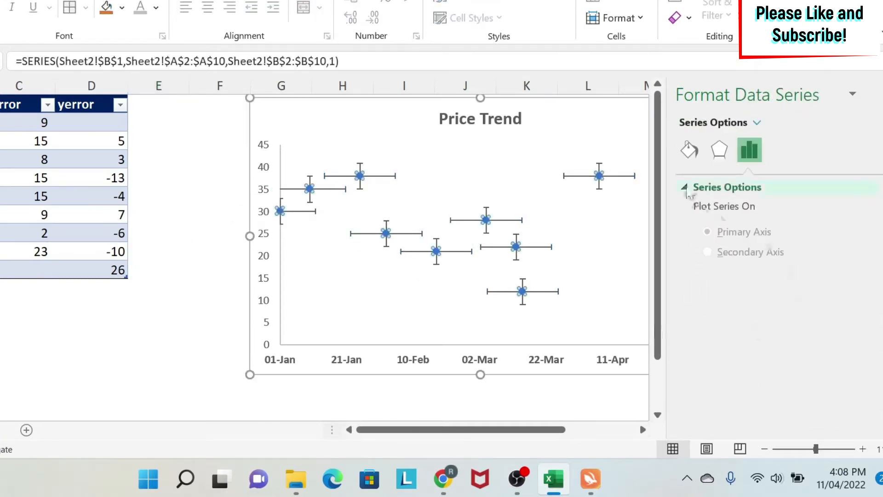
click(301, 211)
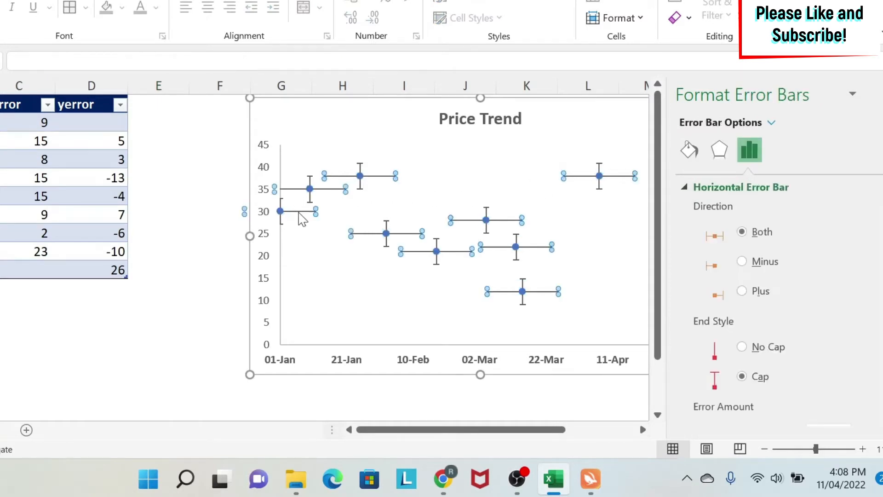
click(743, 347)
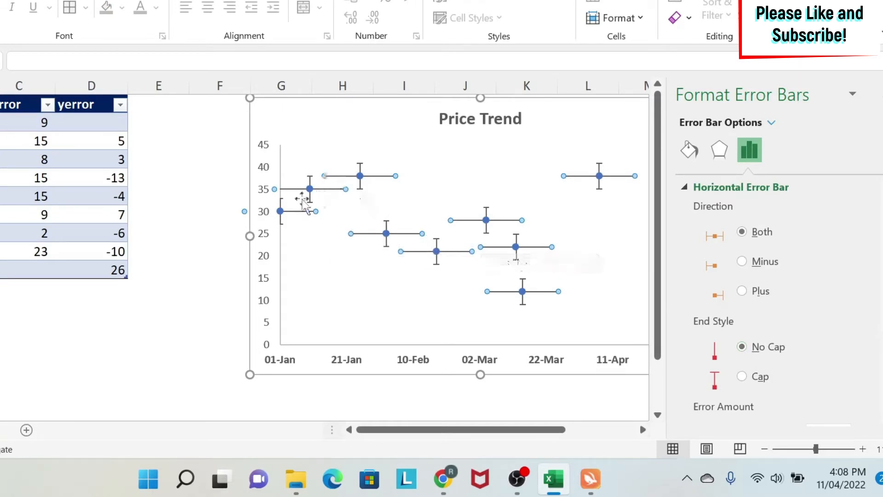
click(742, 292)
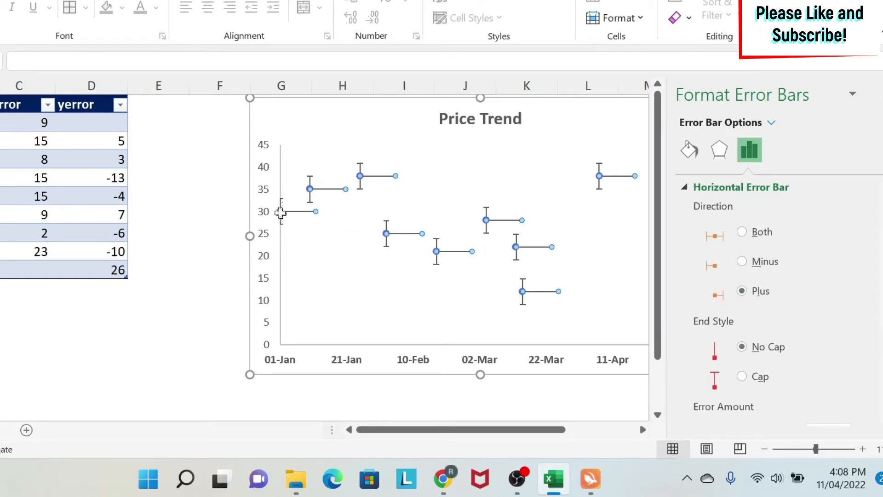
Give the horizontal error bars a custom error amount, using the xerror column's data as the positive error value.
scroll(810, 294, down, 3)
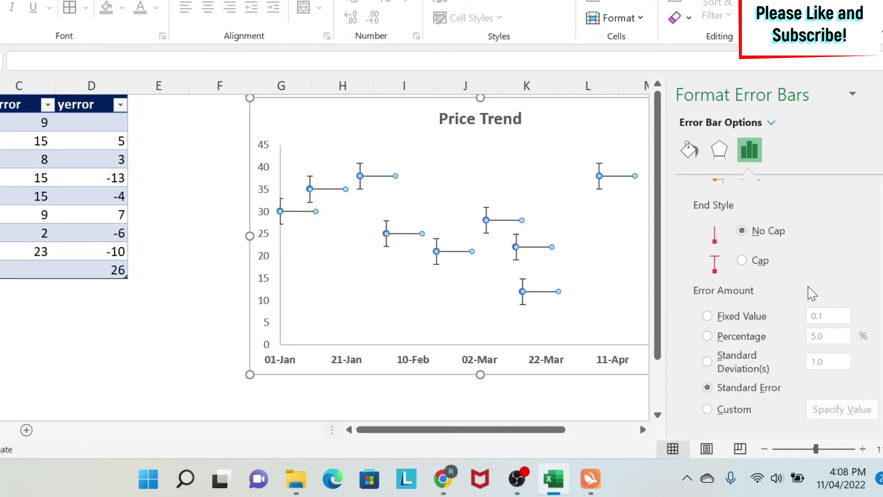
click(708, 409)
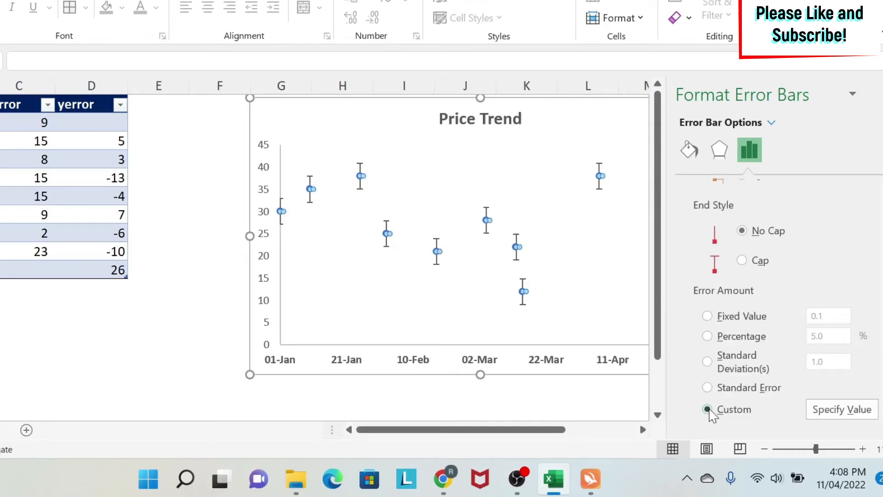
click(842, 409)
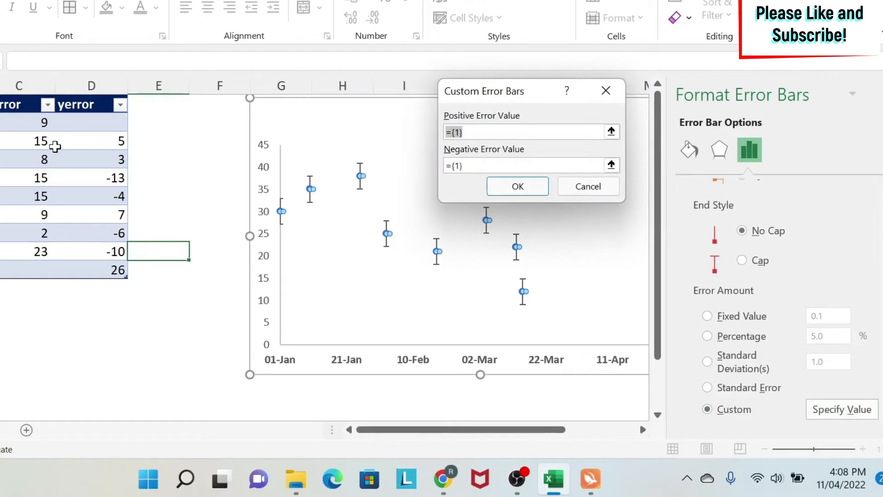
drag(5, 131, 15, 265)
click(518, 186)
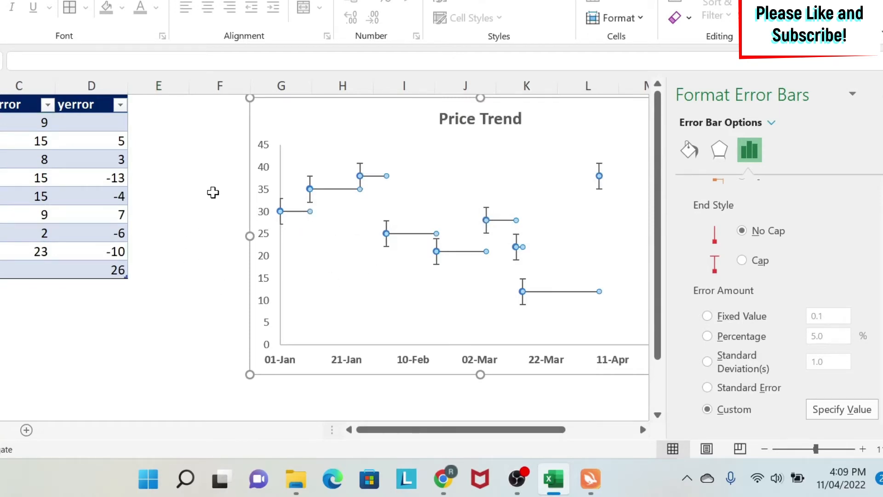
click(167, 217)
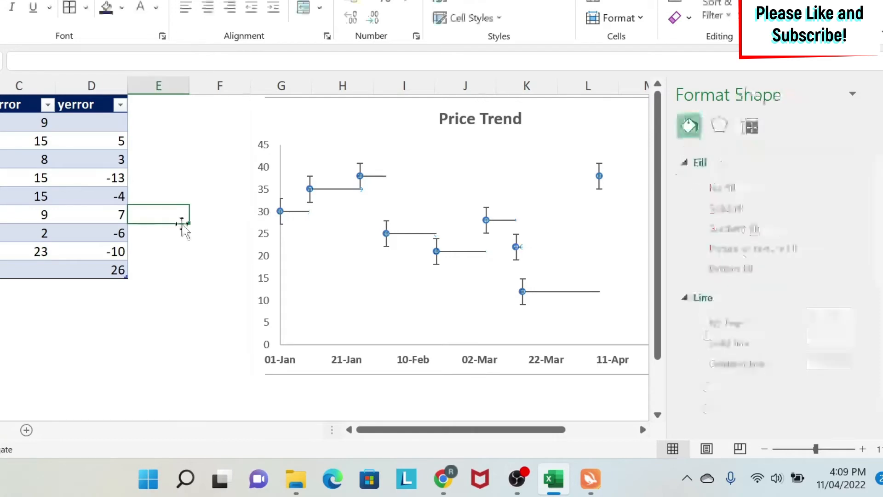
Set the vertical error bars of the Price series to the Minus direction with no cap.
click(310, 180)
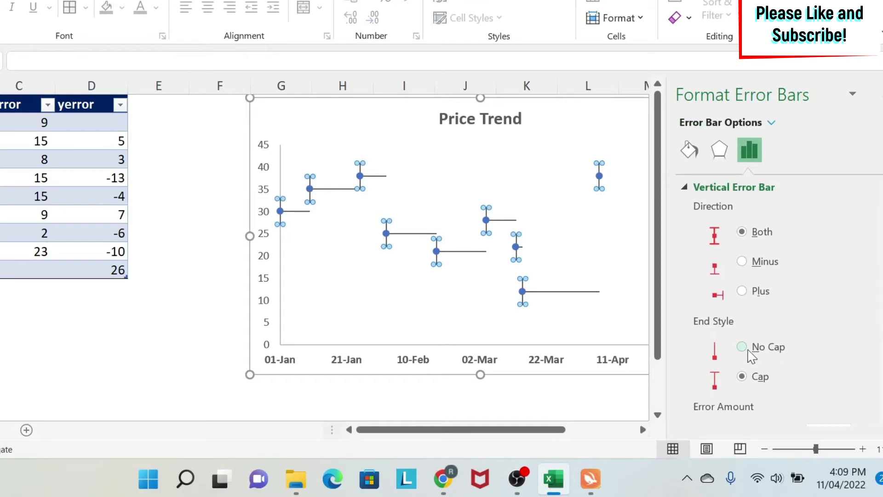
click(748, 350)
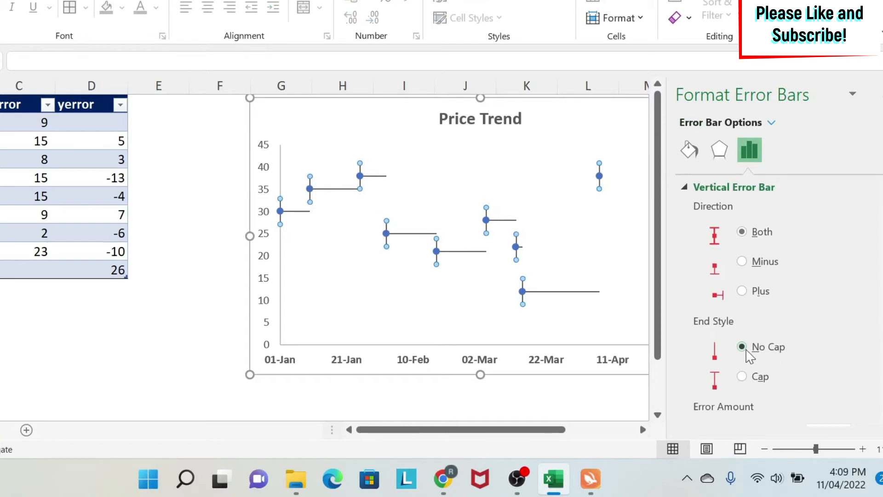
click(742, 262)
Give the vertical error bars a custom error amount, using Sheet2 range D2:D10 as the negative error value.
scroll(793, 327, down, 3)
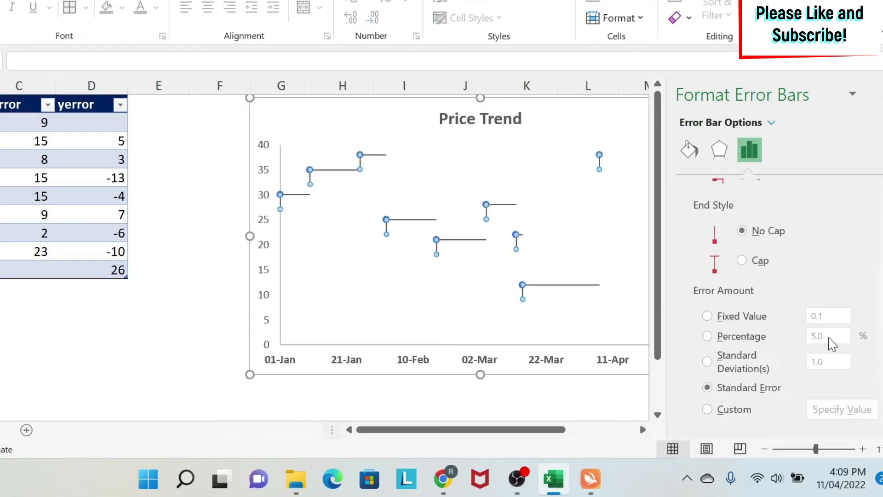
click(713, 410)
click(844, 413)
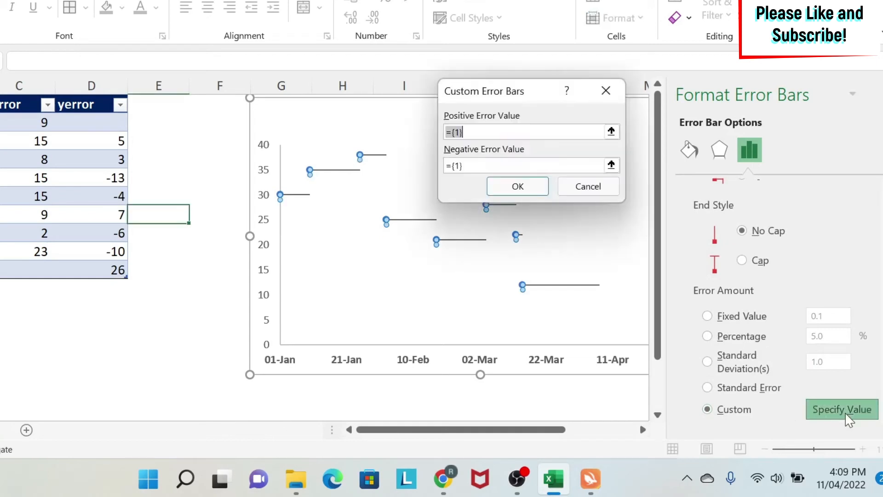
click(611, 166)
drag(90, 122, 87, 261)
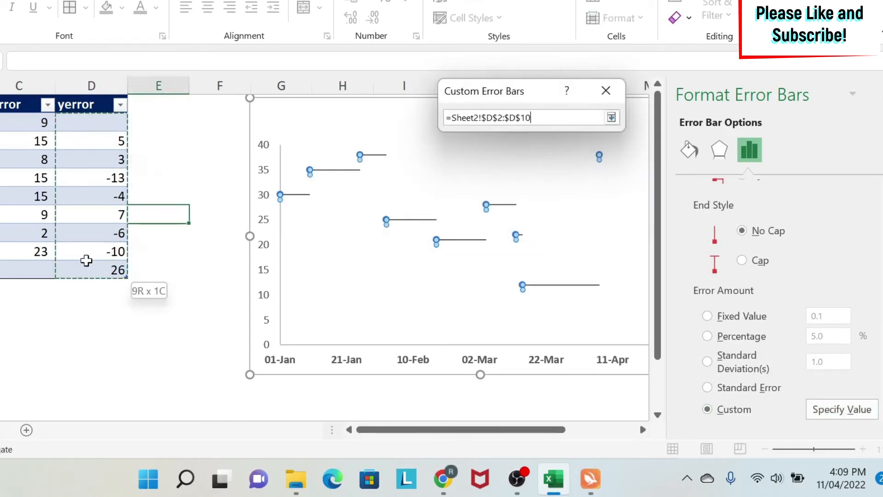
click(611, 118)
click(514, 188)
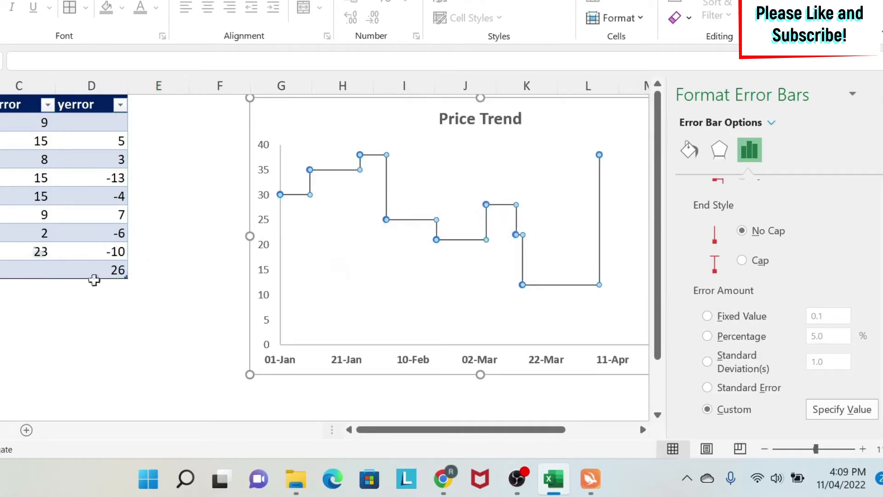
click(151, 227)
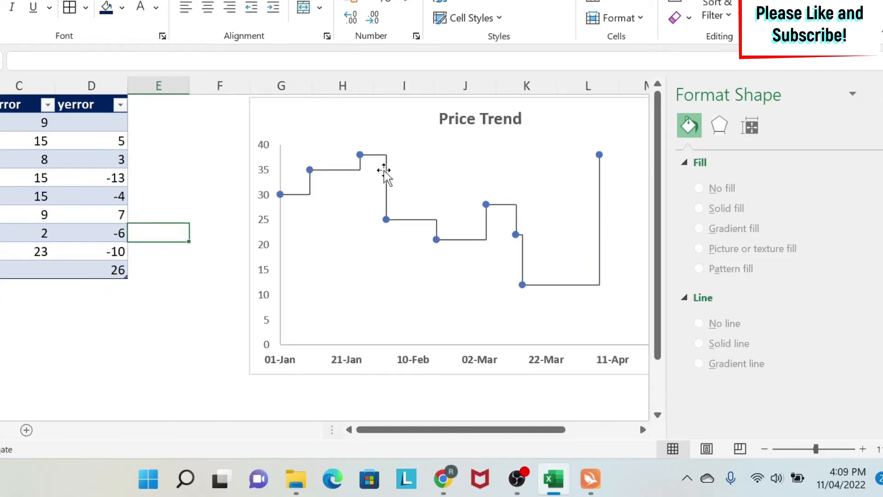
Select the Price series markers and open the list of chart elements for them.
drag(489, 430, 541, 430)
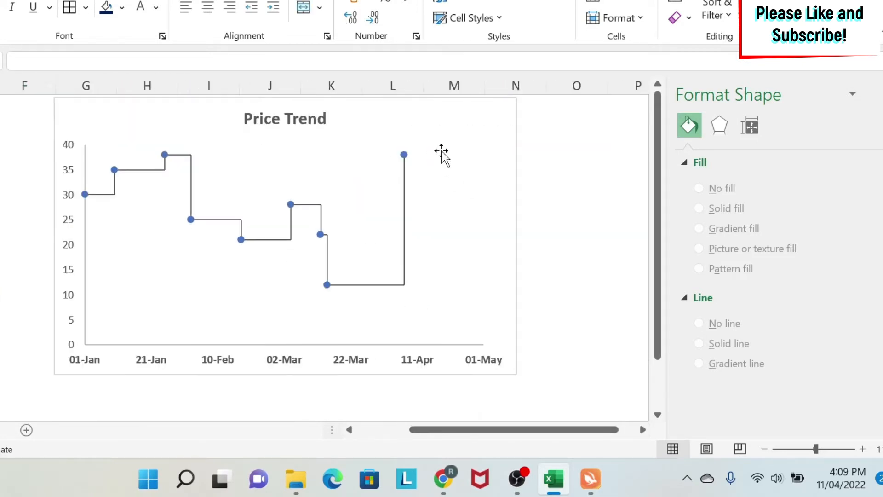
click(404, 155)
click(538, 113)
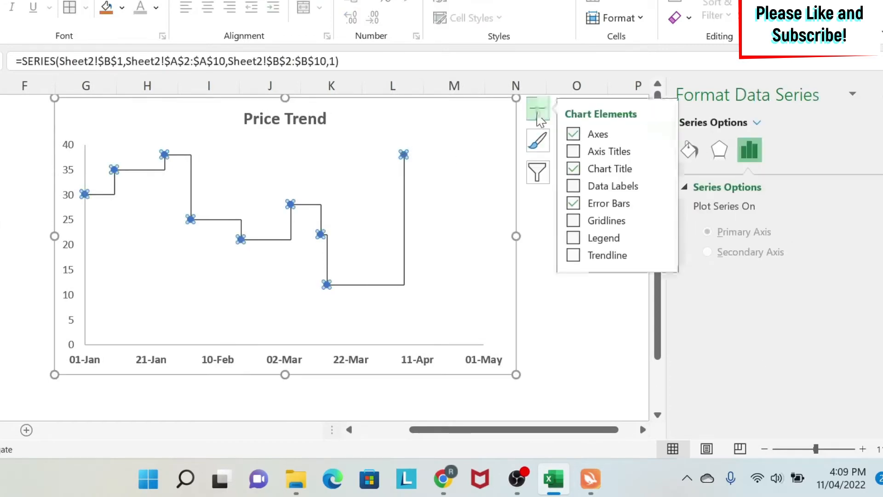